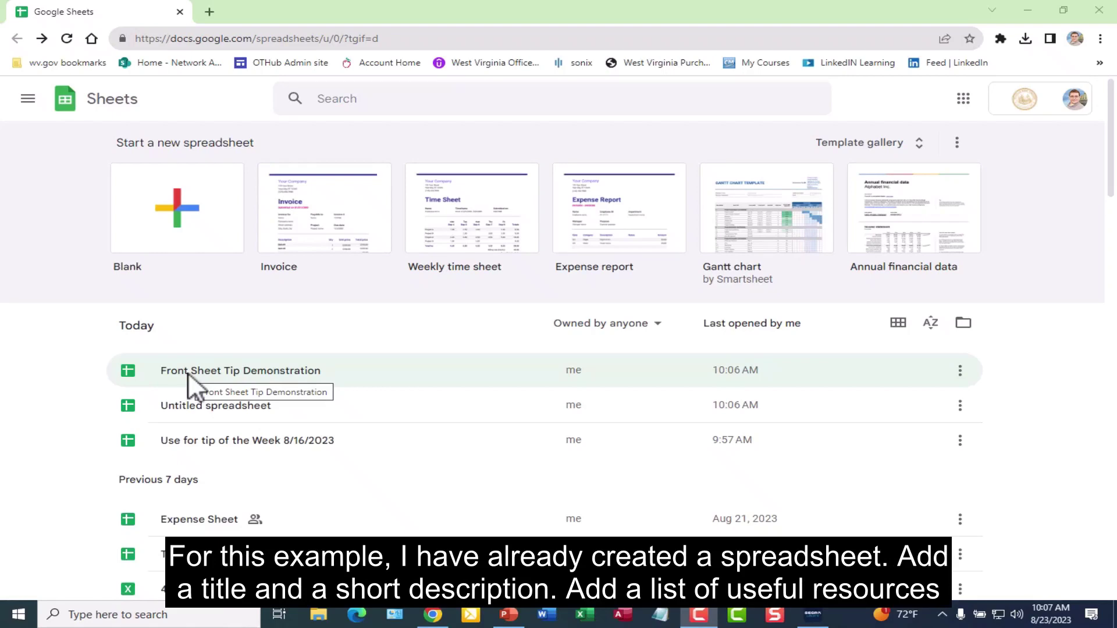
Open the Front Sheet Tip Demonstration spreadsheet and show the preview card for A3's long link
{"action": "left_click", "coordinate": [188, 373]}
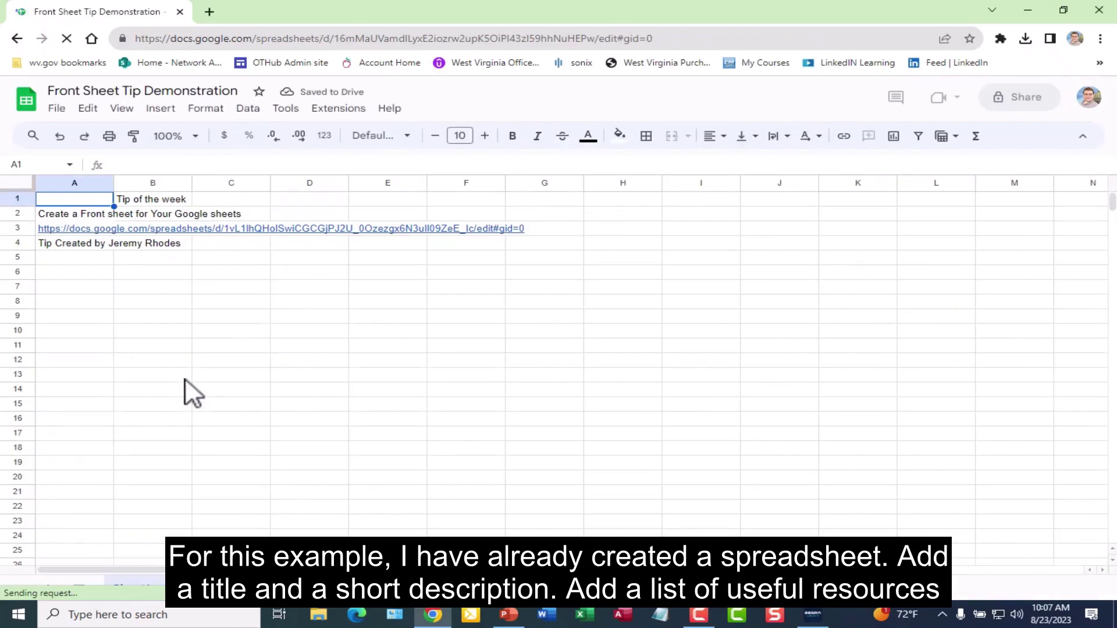
{"action": "left_click", "coordinate": [69, 214]}
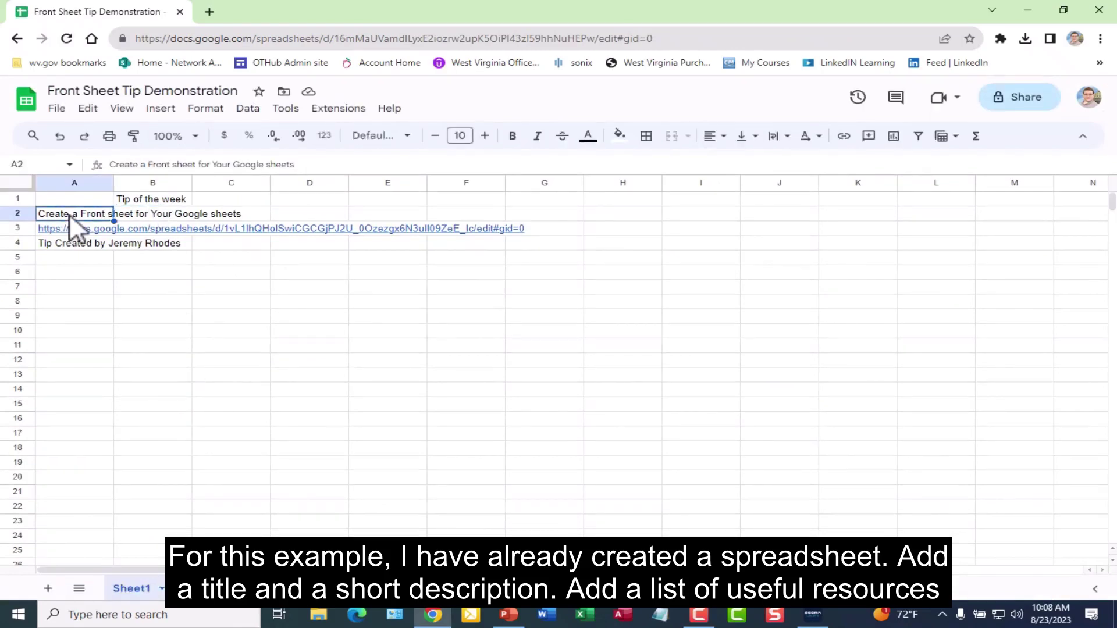
{"action": "mouse_move", "coordinate": [65, 229]}
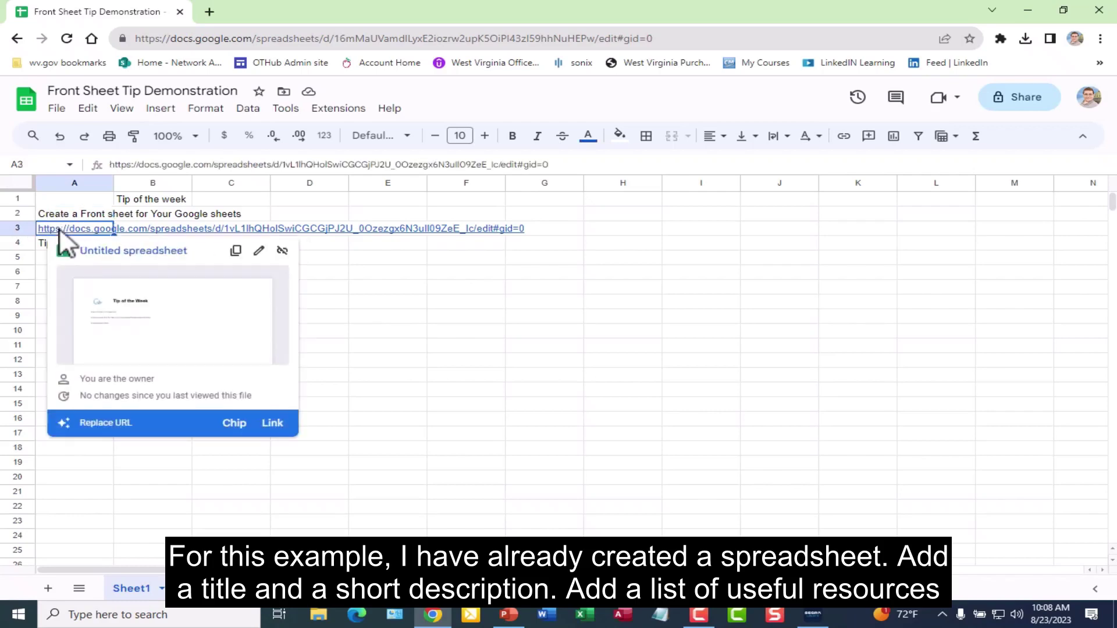
{"action": "left_click", "coordinate": [357, 245]}
{"action": "left_click", "coordinate": [53, 247]}
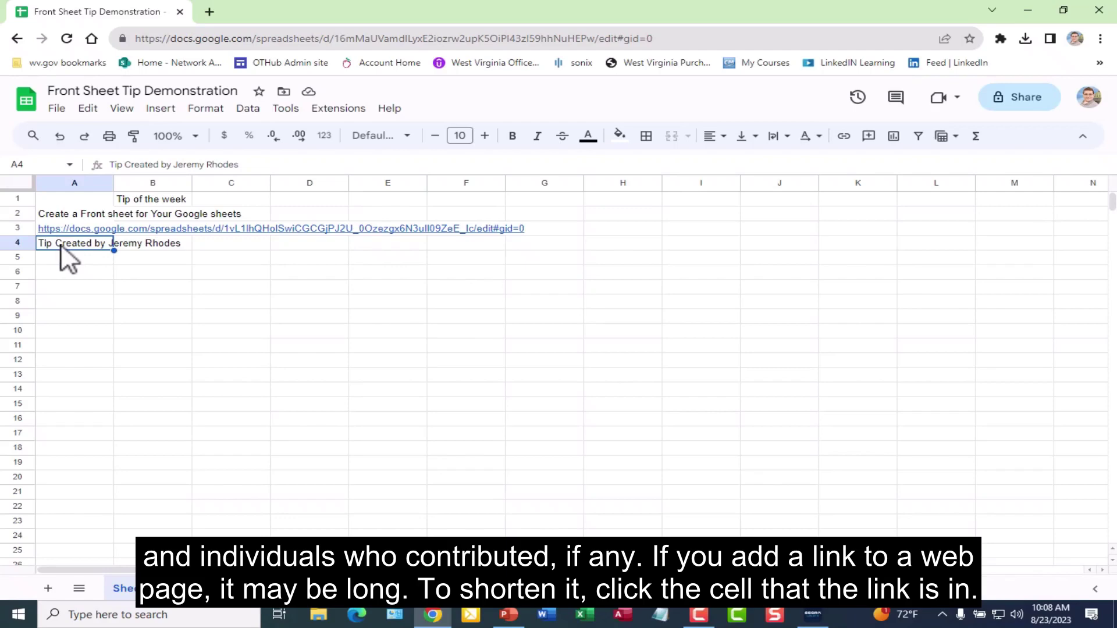
{"action": "left_click", "coordinate": [70, 228]}
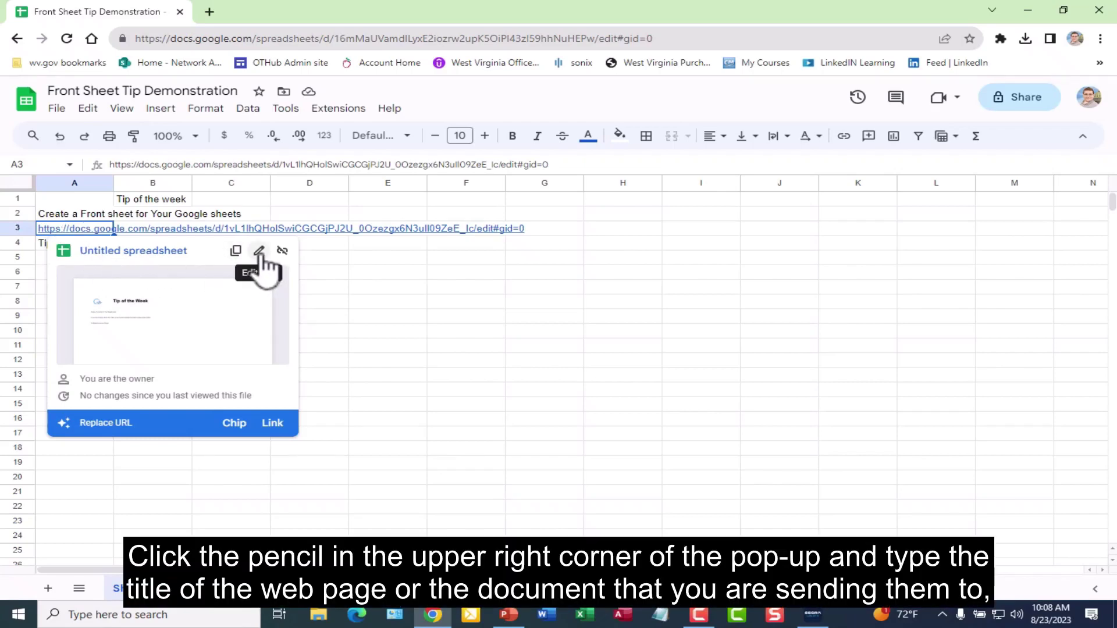
Change A3's link display text from the long URL to 'Tip of the Week'
{"action": "left_click", "coordinate": [259, 252]}
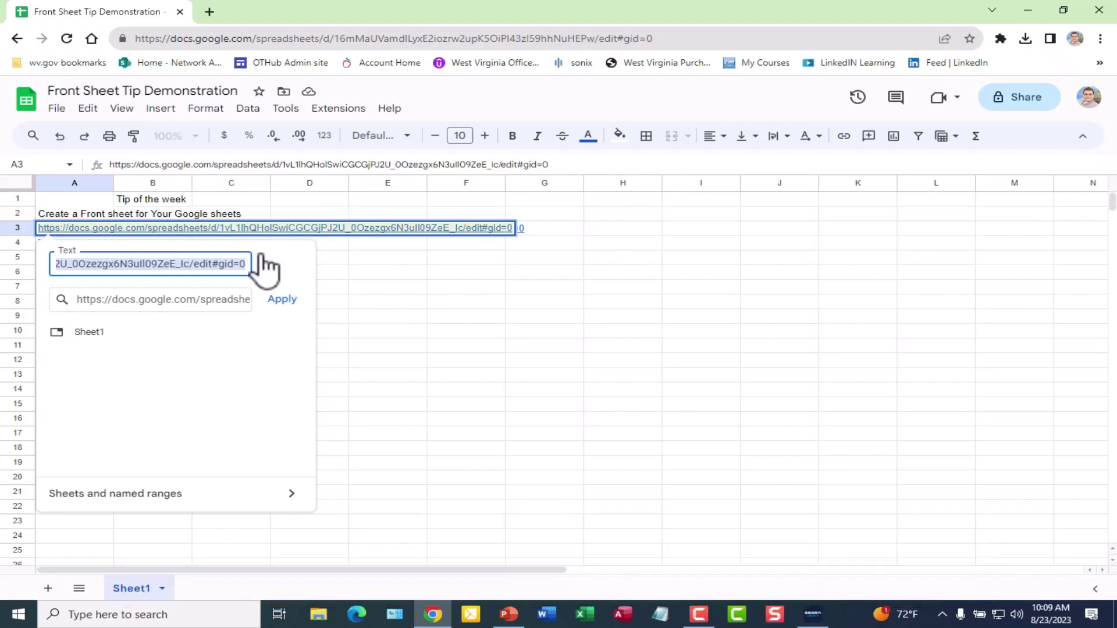
{"action": "type", "text": "Tip of the "}
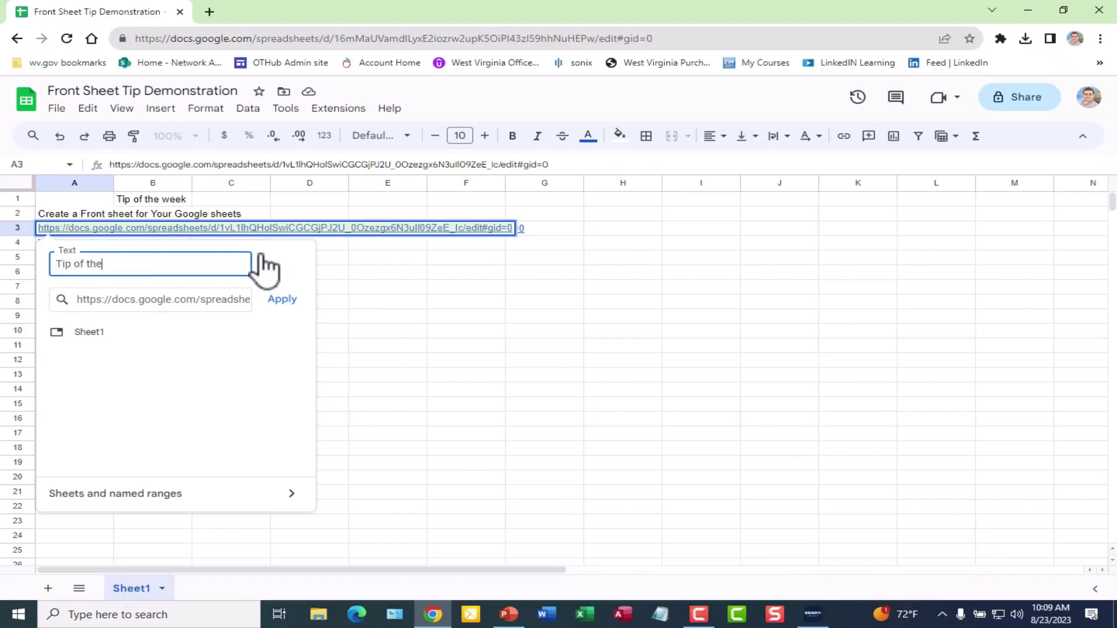
{"action": "type", "text": "week"}
{"action": "key", "text": "BackSpace"}
{"action": "key", "text": "BackSpace"}
{"action": "key", "text": "BackSpace"}
{"action": "key", "text": "BackSpace"}
{"action": "type", "text": "Week"}
{"action": "left_click", "coordinate": [284, 301]}
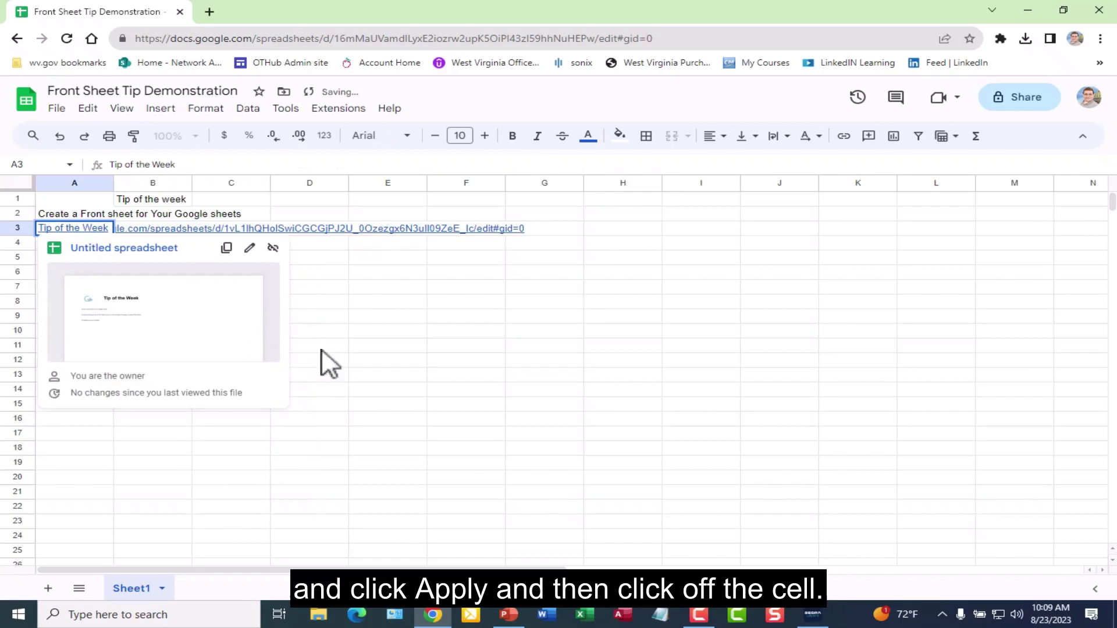
{"action": "left_click", "coordinate": [379, 262]}
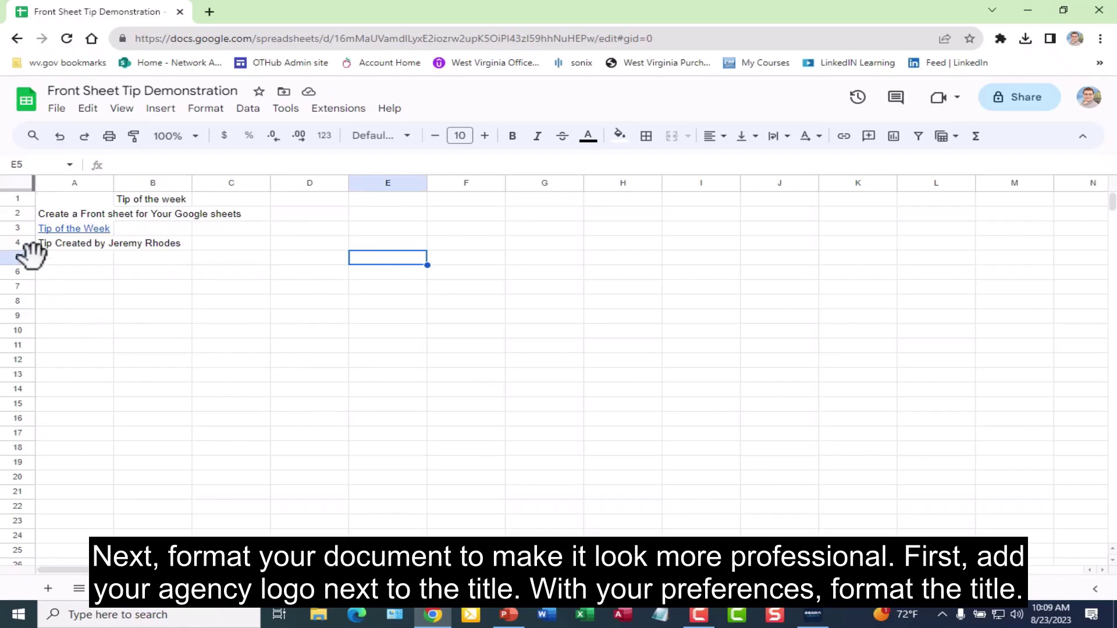
Insert the sample generic logo from the Pictures folder as an image in cell A1
{"action": "left_click", "coordinate": [68, 200]}
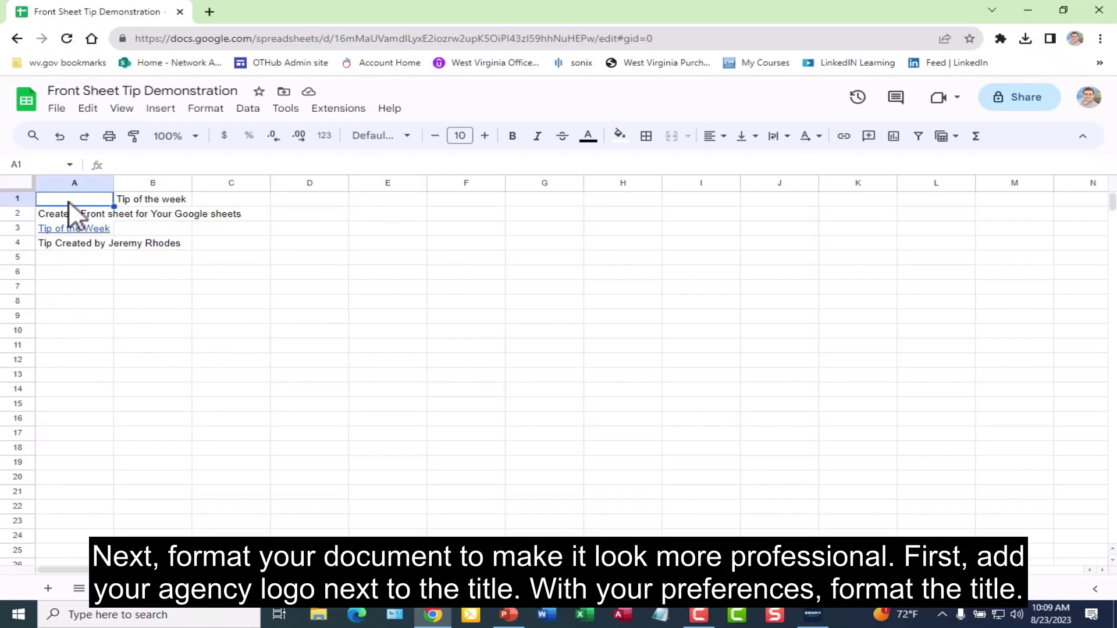
{"action": "left_click", "coordinate": [166, 111]}
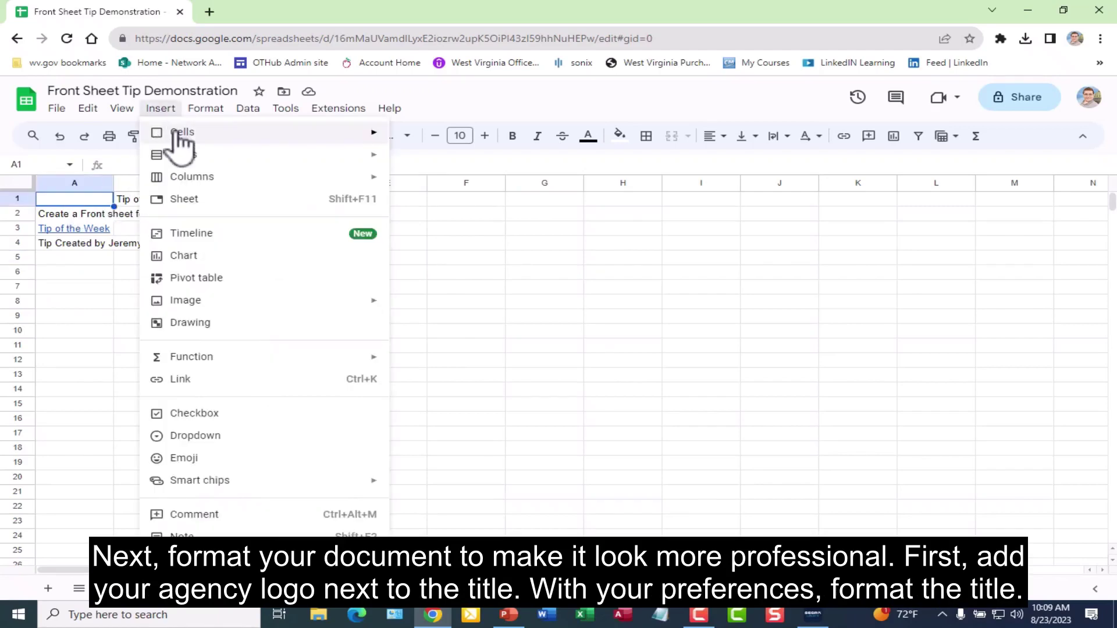
{"action": "mouse_move", "coordinate": [185, 300]}
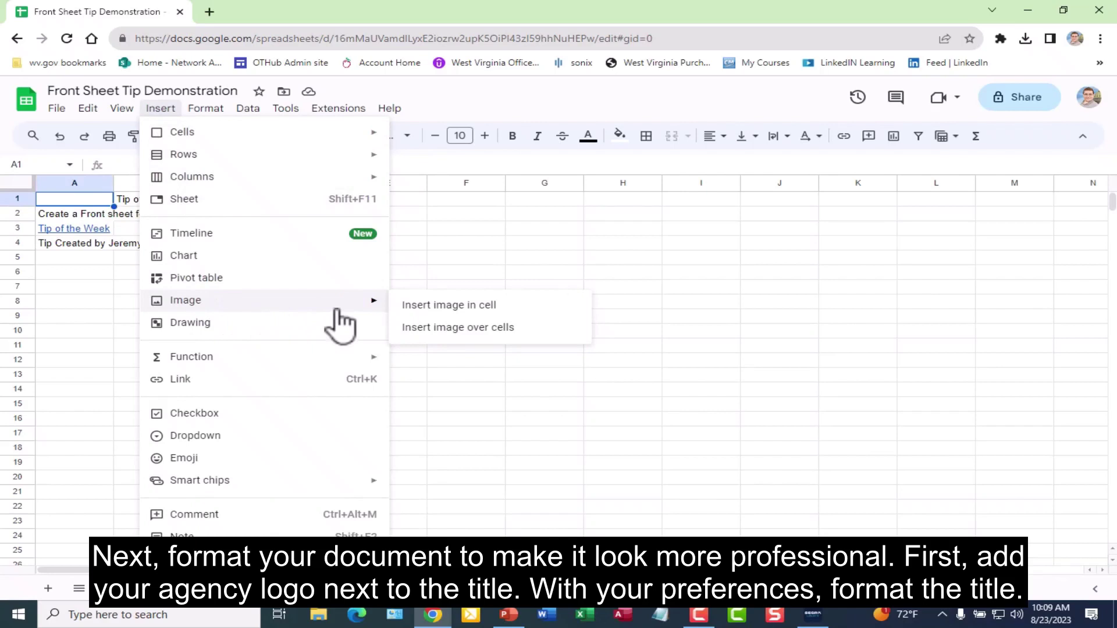
{"action": "left_click", "coordinate": [451, 307]}
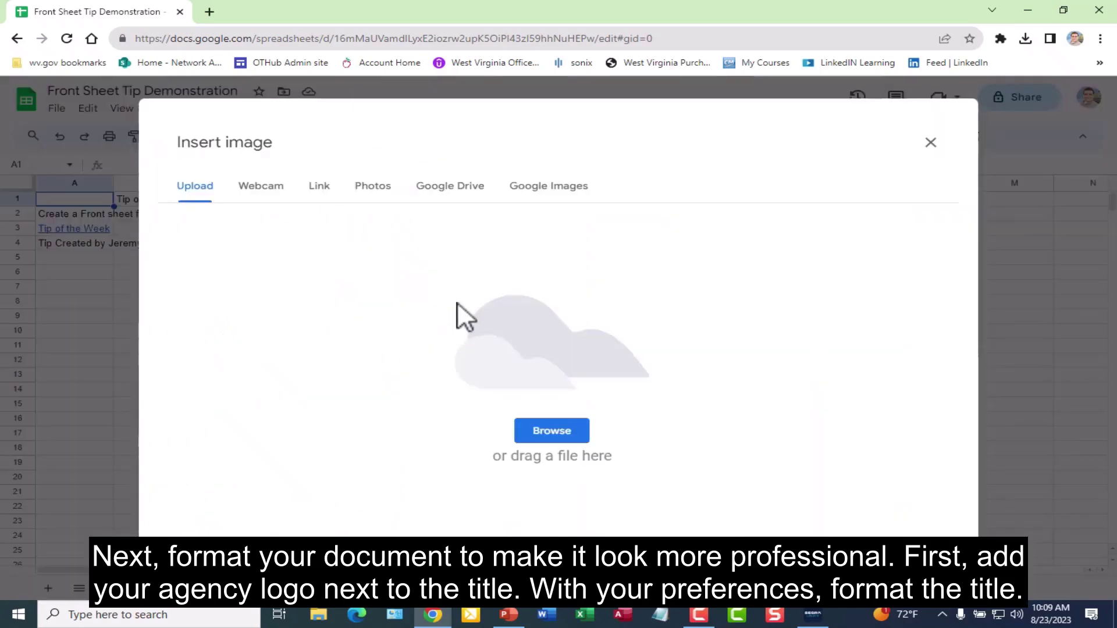
{"action": "left_click", "coordinate": [194, 187]}
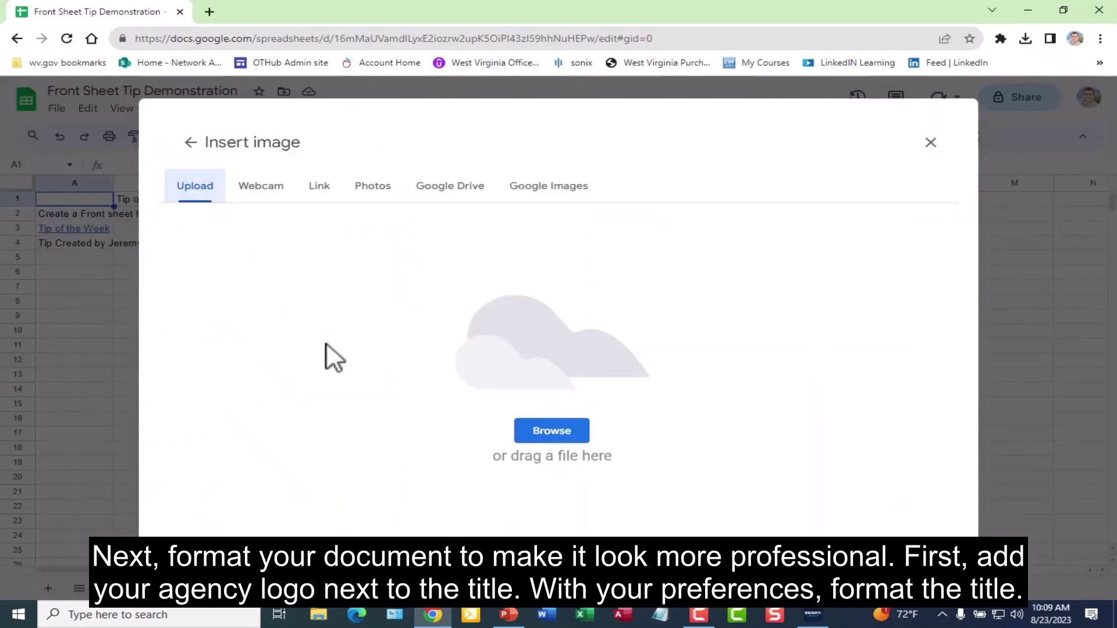
{"action": "left_click", "coordinate": [568, 439]}
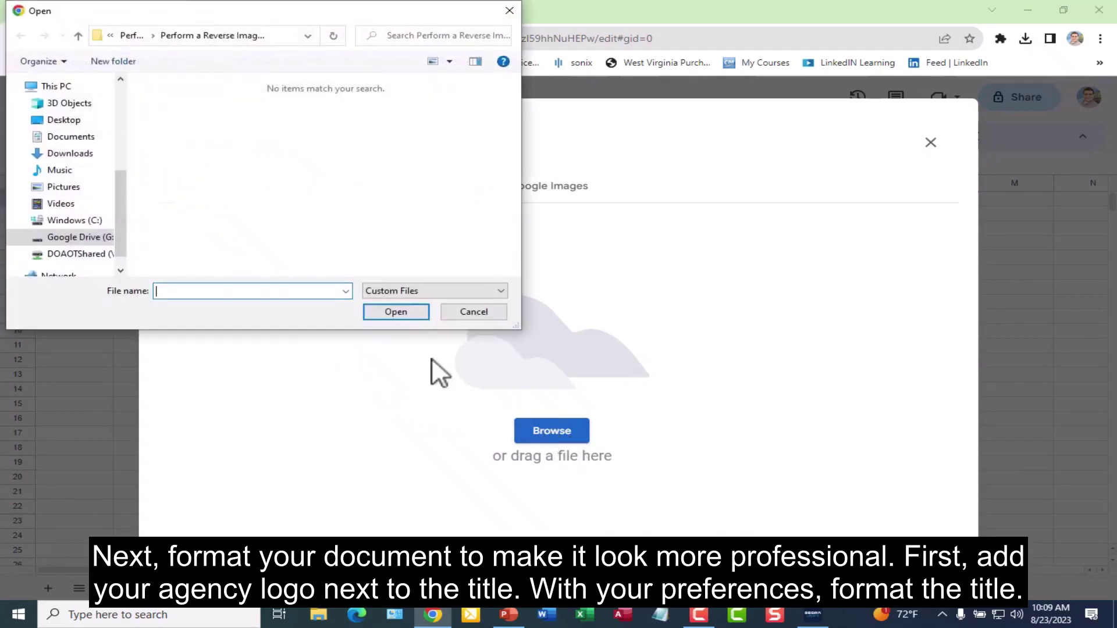
{"action": "left_click", "coordinate": [76, 192]}
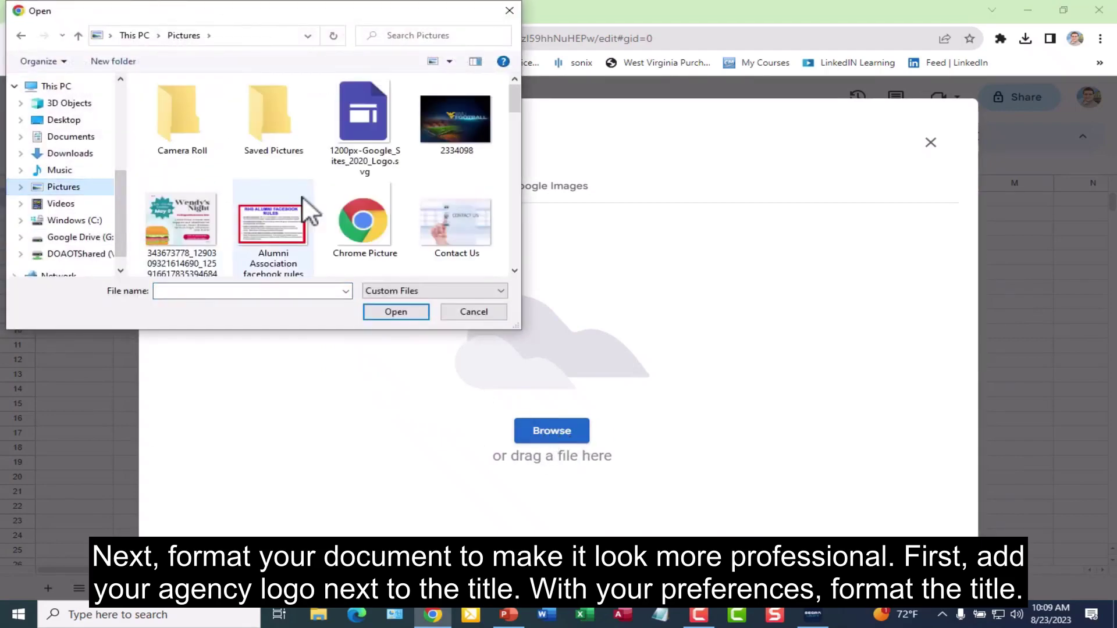
{"action": "scroll", "coordinate": [301, 215], "scroll_direction": "down", "scroll_amount": 1}
{"action": "scroll", "coordinate": [319, 231], "scroll_direction": "down", "scroll_amount": 2}
{"action": "scroll", "coordinate": [321, 233], "scroll_direction": "down", "scroll_amount": 2}
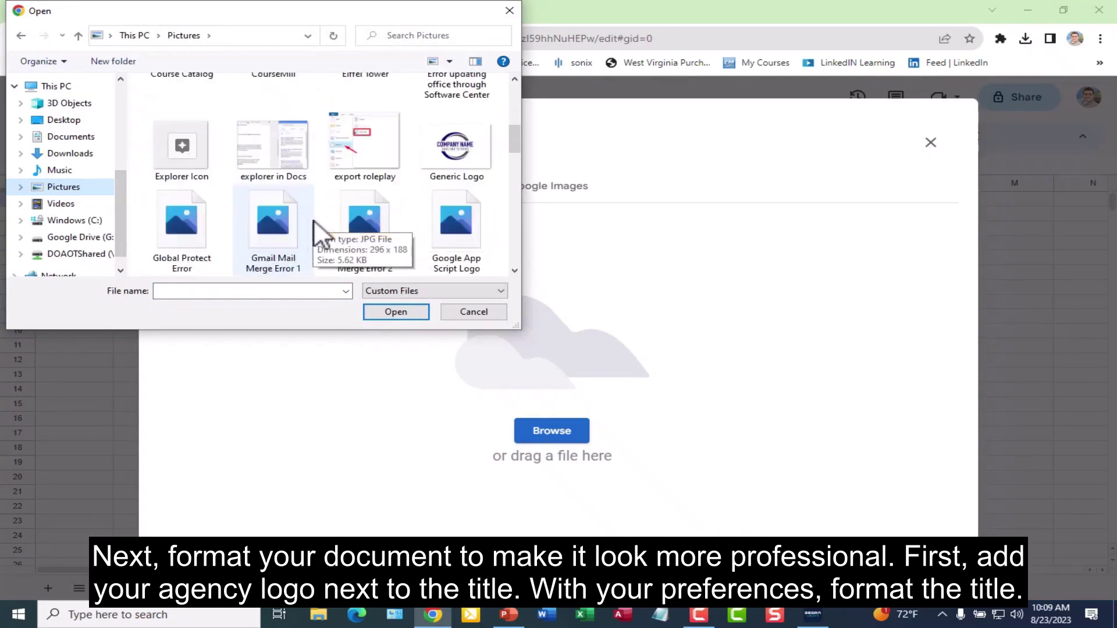
{"action": "scroll", "coordinate": [322, 232], "scroll_direction": "down", "scroll_amount": 1}
{"action": "scroll", "coordinate": [321, 232], "scroll_direction": "down", "scroll_amount": 2}
{"action": "scroll", "coordinate": [319, 231], "scroll_direction": "down", "scroll_amount": 1}
{"action": "scroll", "coordinate": [319, 232], "scroll_direction": "down", "scroll_amount": 2}
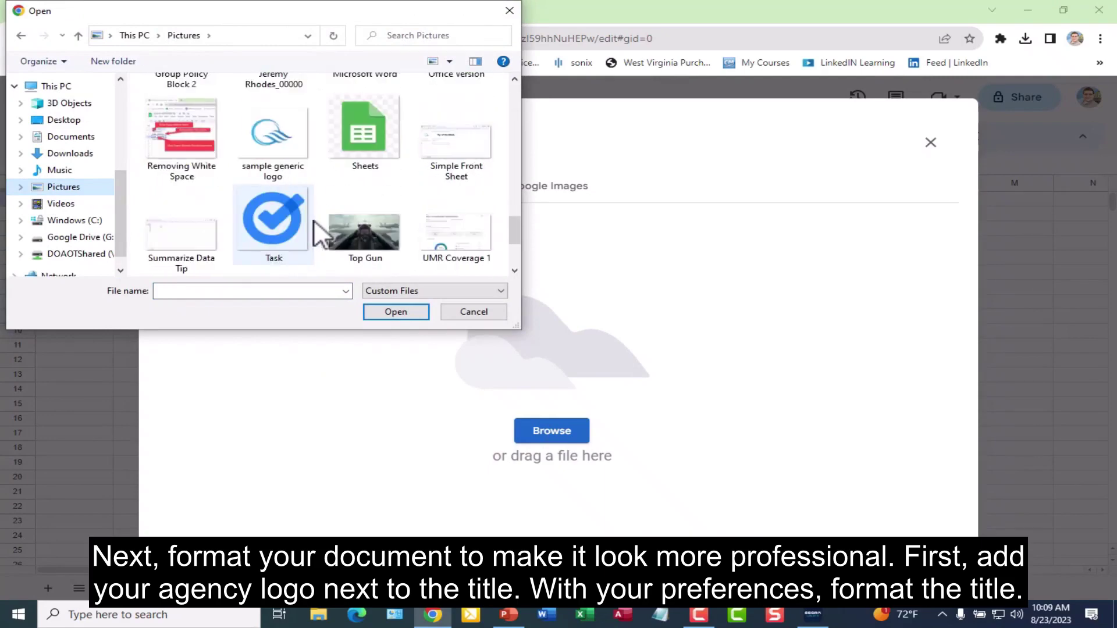
{"action": "left_click", "coordinate": [264, 148]}
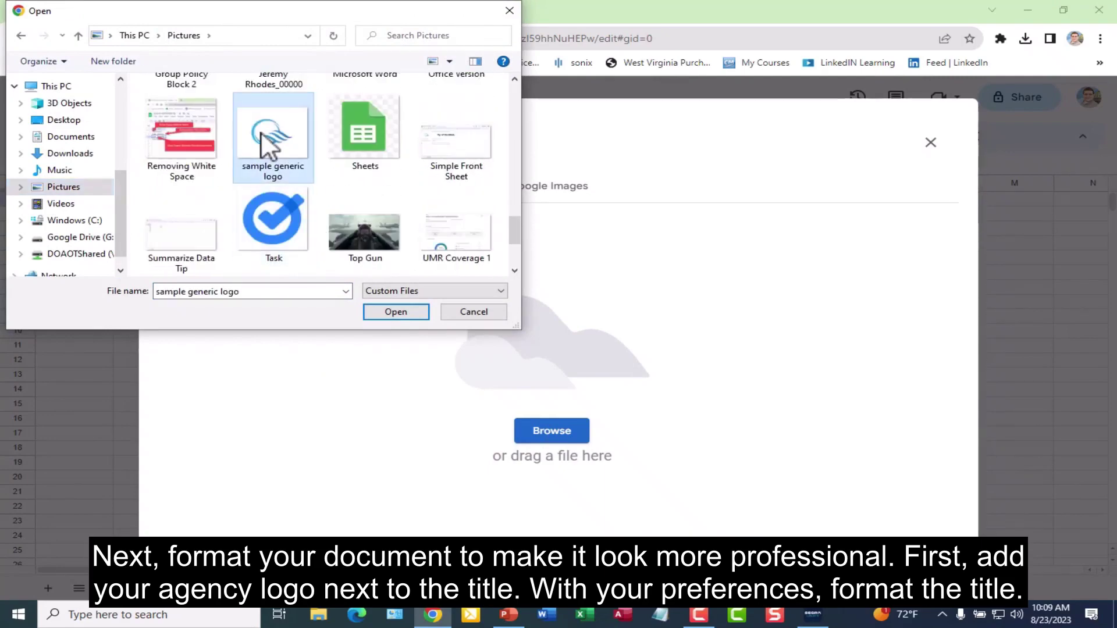
{"action": "left_click", "coordinate": [388, 315]}
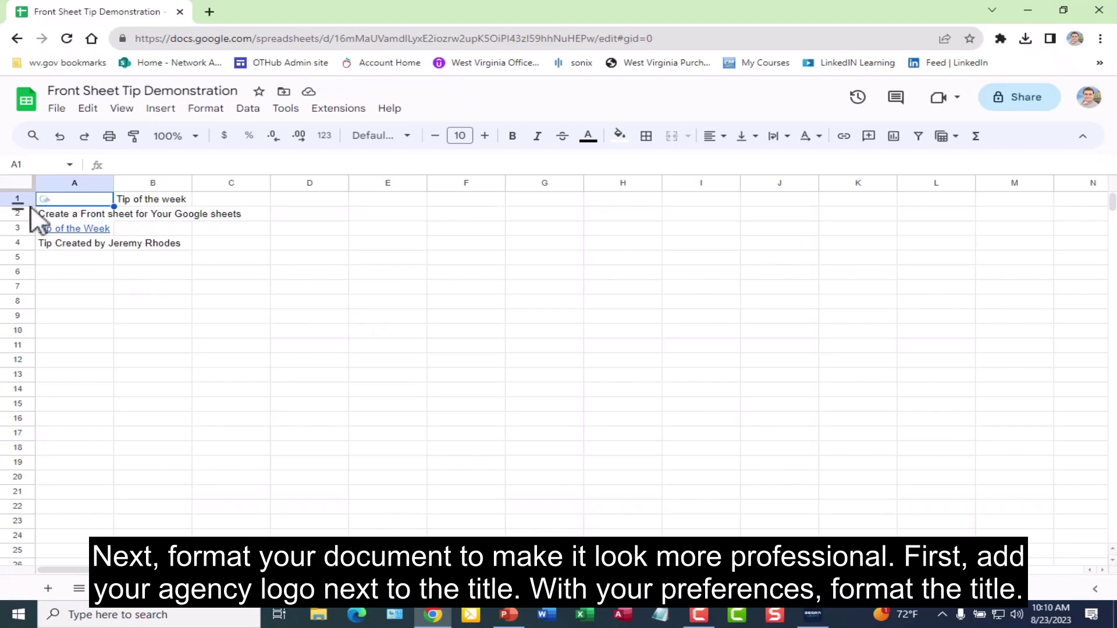
Make row 1 taller and resize column A to hug the logo
{"action": "left_click_drag", "start_coordinate": [20, 207], "coordinate": [19, 236]}
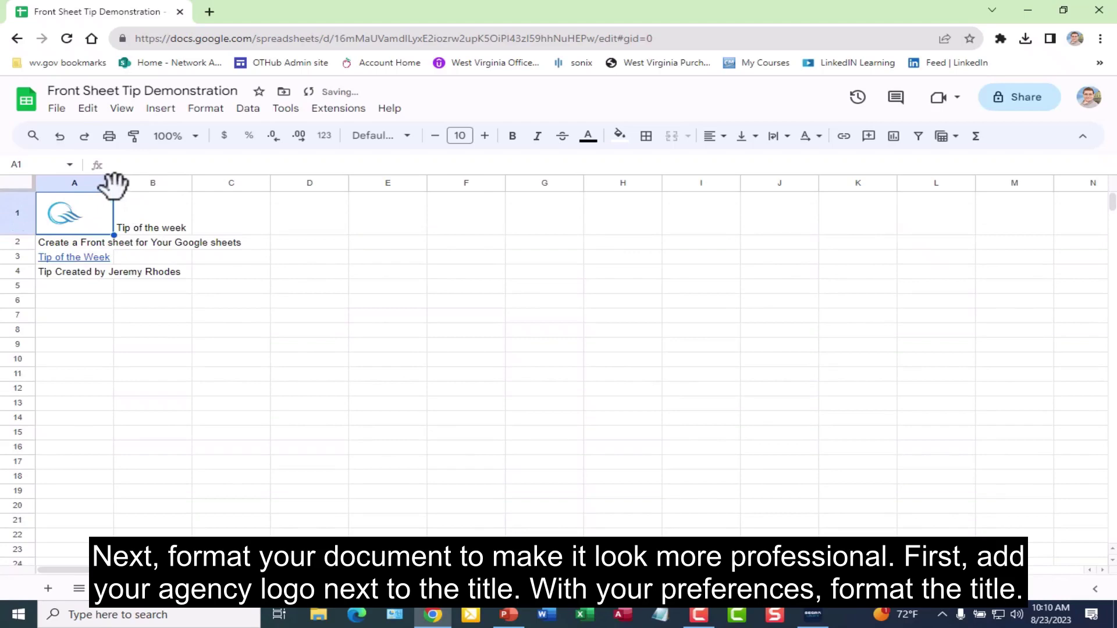
{"action": "left_click_drag", "start_coordinate": [113, 184], "coordinate": [153, 184]}
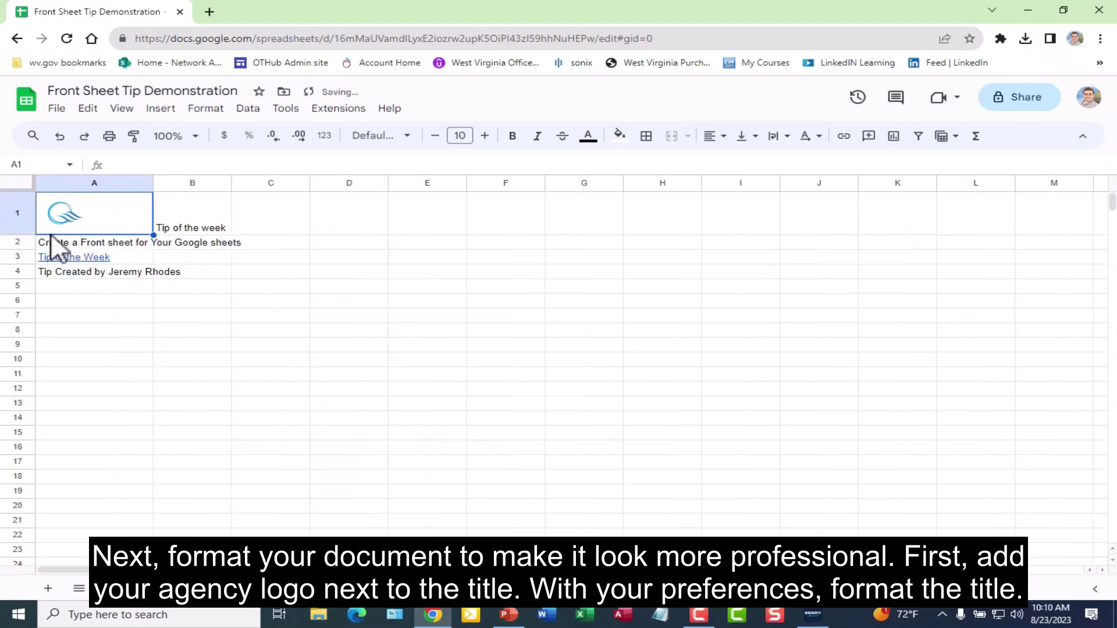
{"action": "left_click_drag", "start_coordinate": [17, 249], "coordinate": [17, 276]}
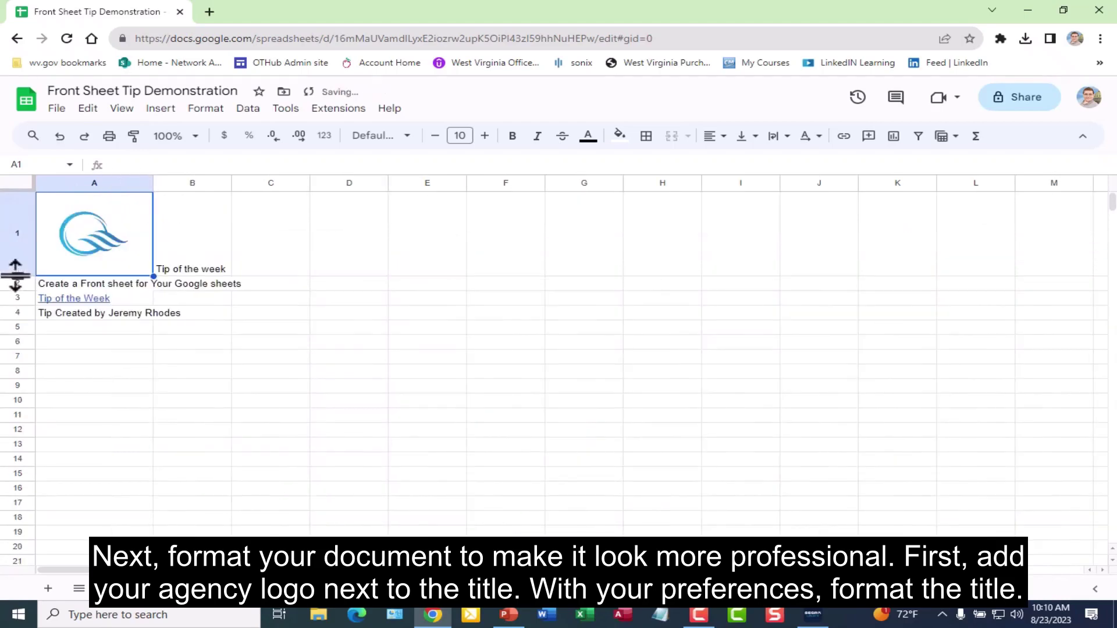
{"action": "left_click_drag", "start_coordinate": [154, 184], "coordinate": [137, 185]}
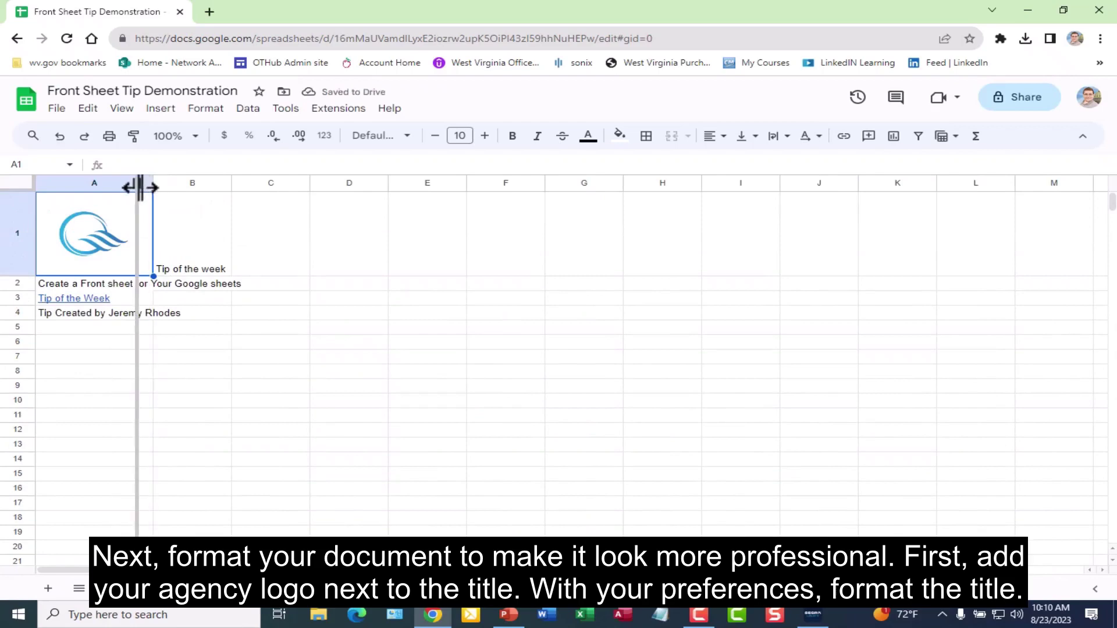
Increase the 'Tip of the week' title's font size to 37
{"action": "left_click", "coordinate": [191, 253]}
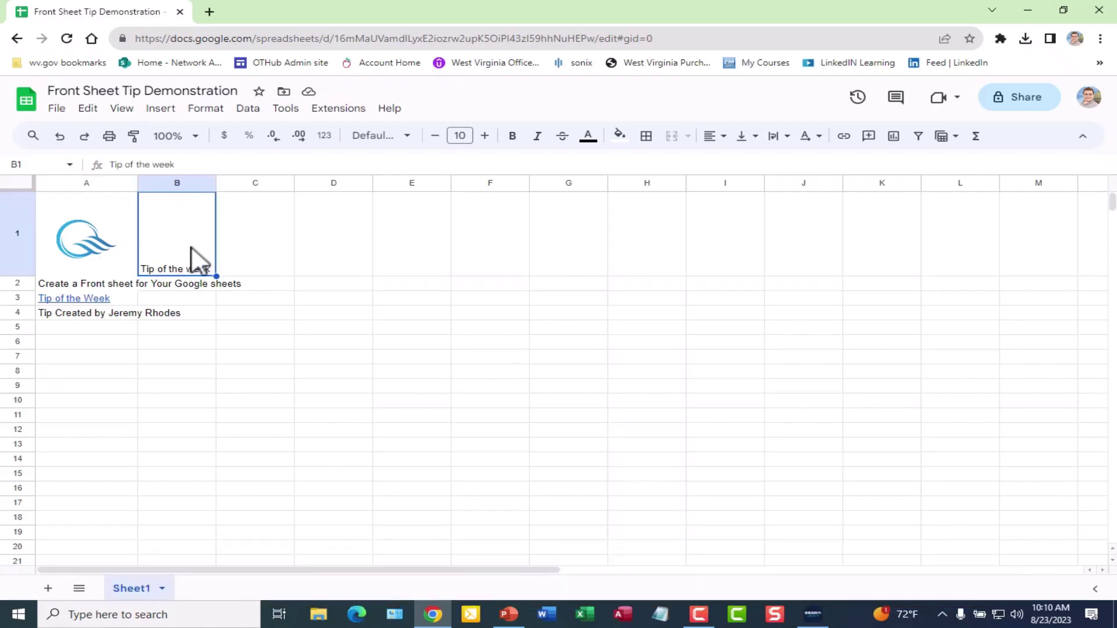
{"action": "left_click", "coordinate": [485, 136]}
{"action": "triple_click", "coordinate": [485, 136]}
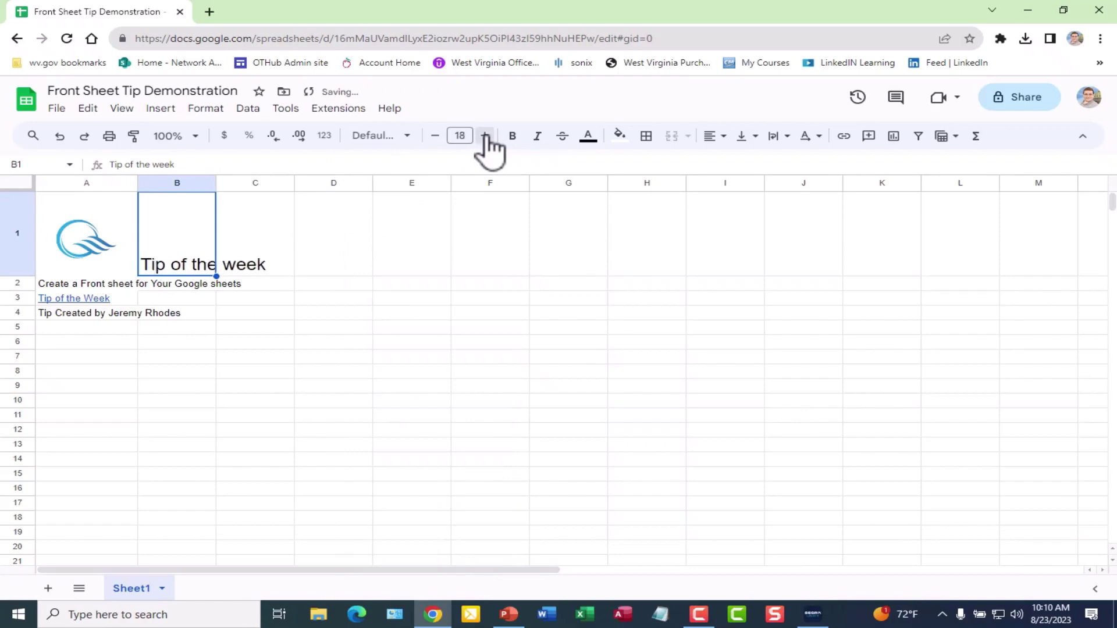
{"action": "double_click", "coordinate": [485, 136]}
{"action": "triple_click", "coordinate": [485, 136]}
{"action": "double_click", "coordinate": [485, 136]}
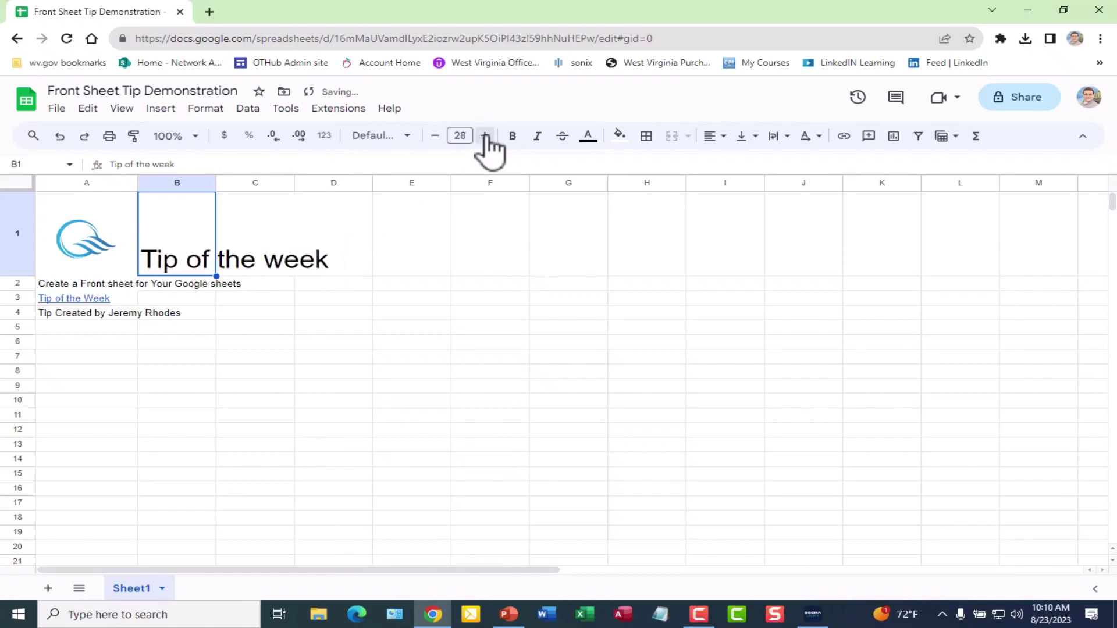
{"action": "double_click", "coordinate": [485, 137]}
{"action": "left_click", "coordinate": [486, 136]}
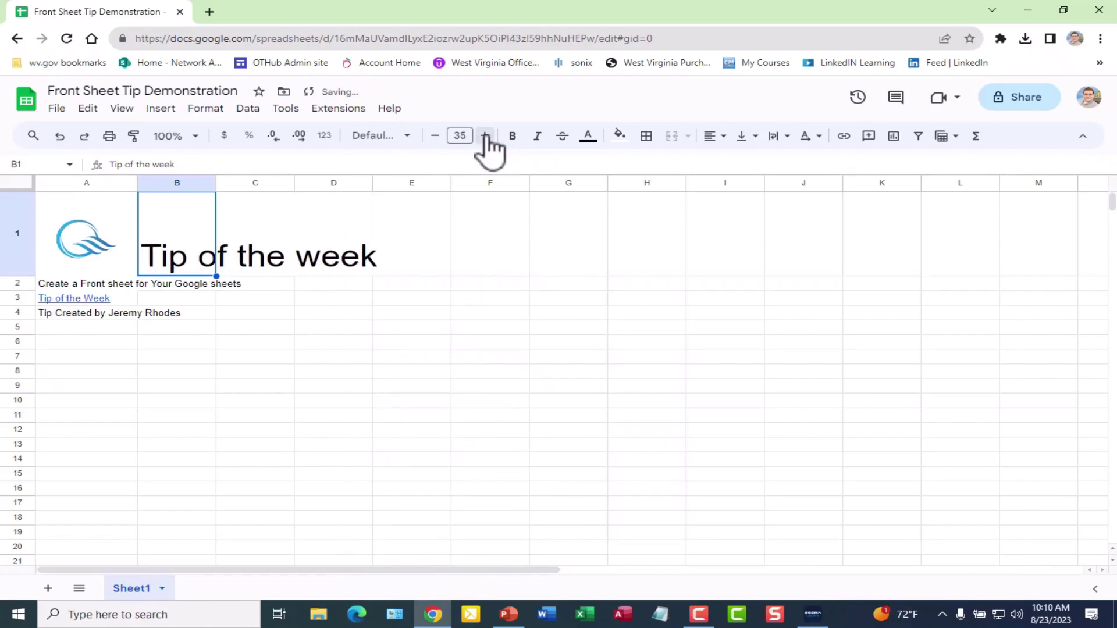
{"action": "left_click", "coordinate": [485, 137]}
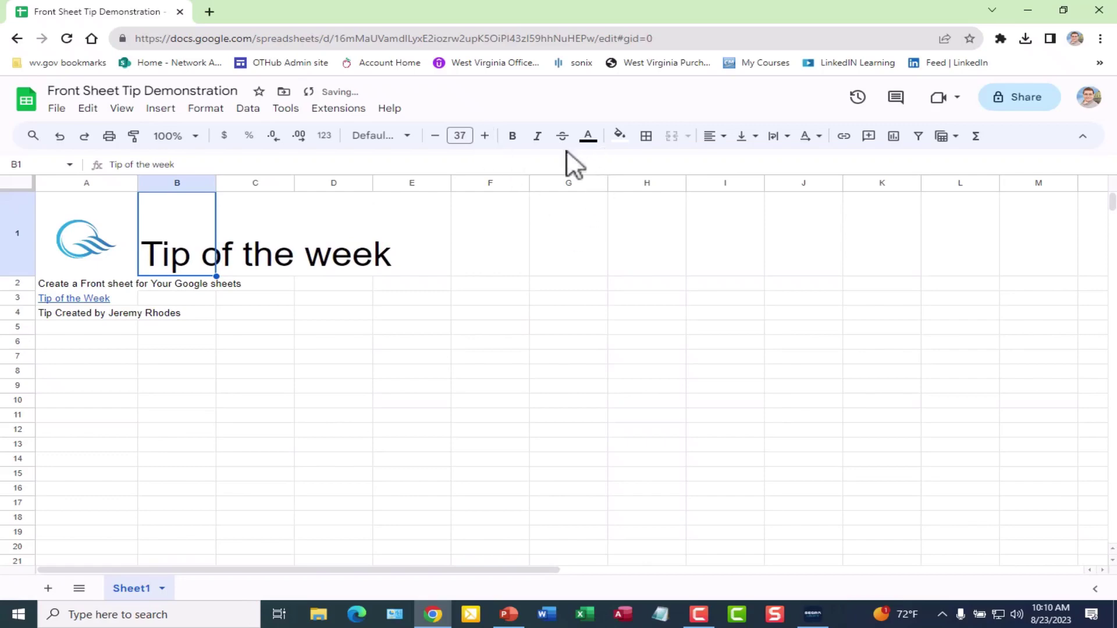
Make the title bold and colour it with custom hex 446655
{"action": "left_click", "coordinate": [512, 136]}
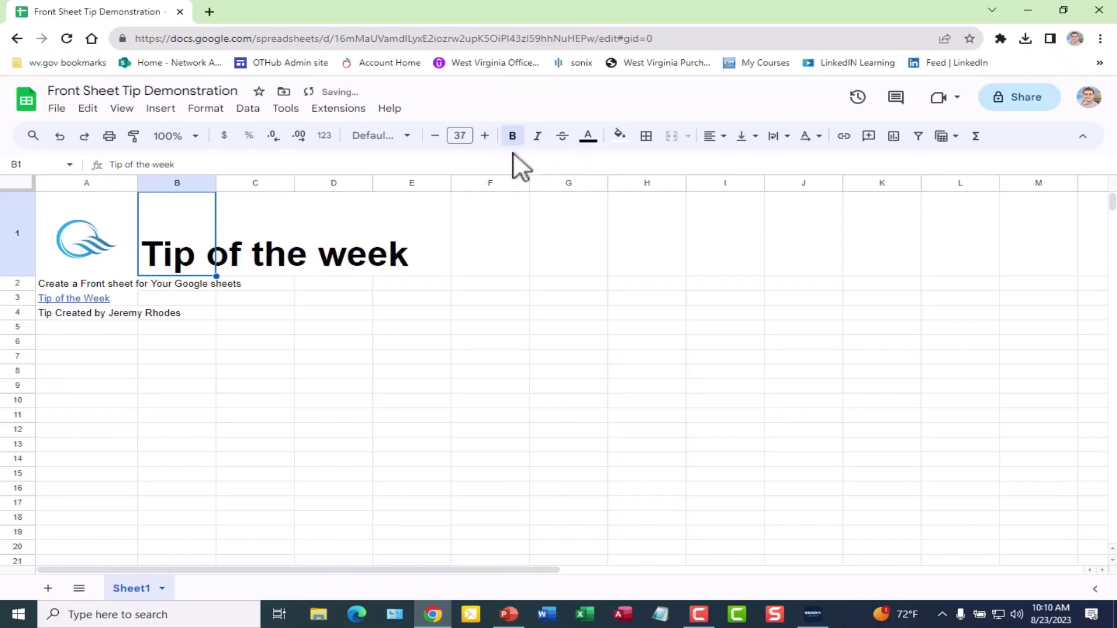
{"action": "left_click", "coordinate": [588, 139]}
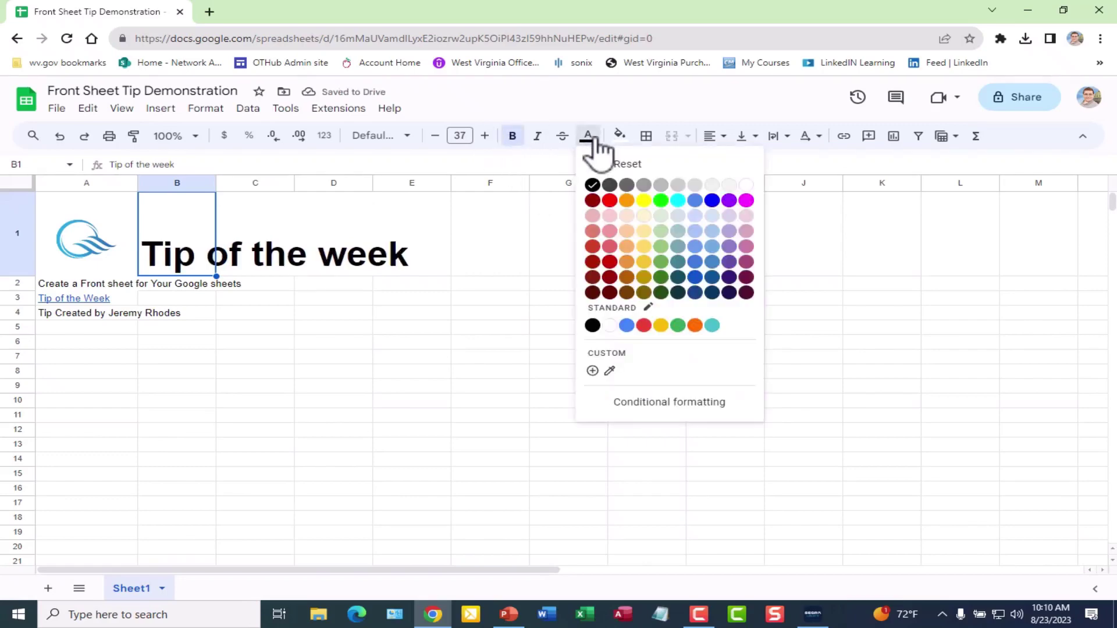
{"action": "left_click", "coordinate": [601, 359]}
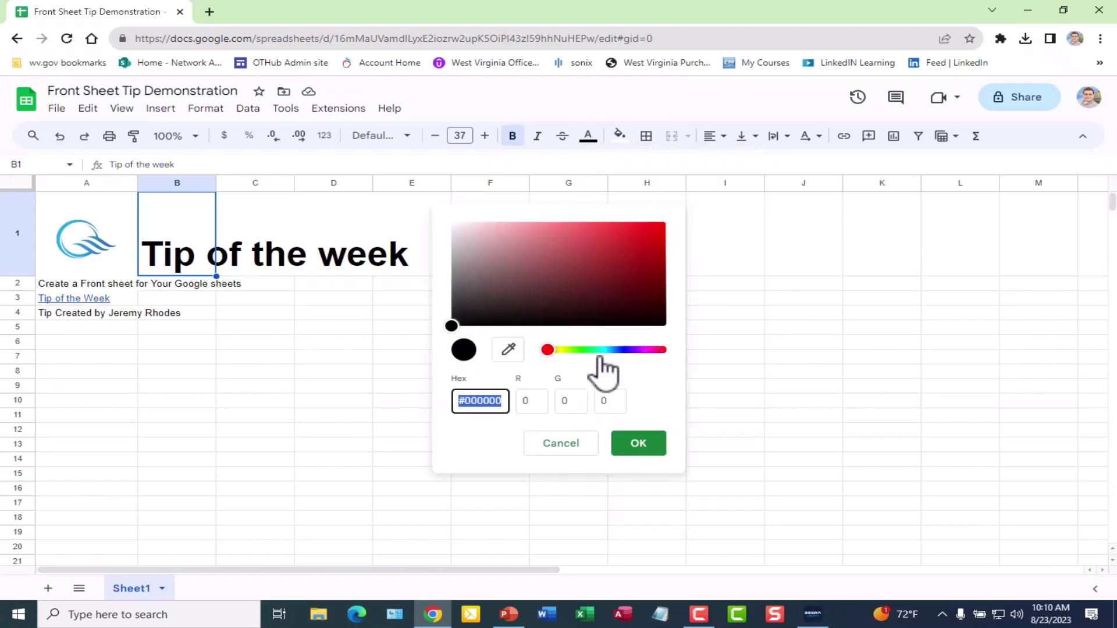
{"action": "type", "text": "44"}
{"action": "type", "text": "6655"}
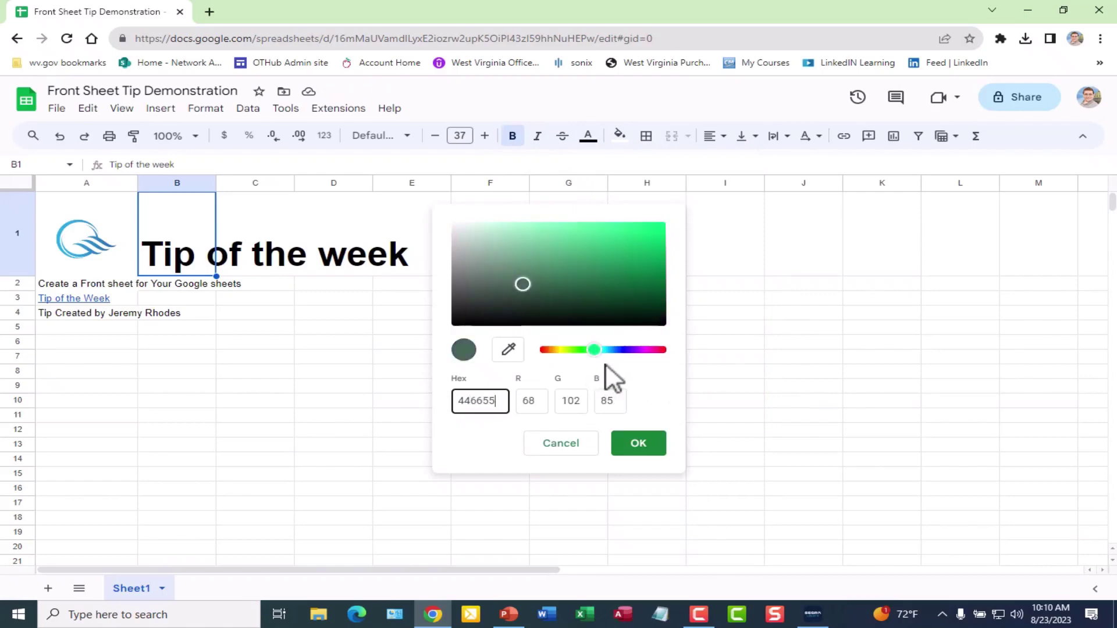
{"action": "left_click", "coordinate": [642, 455]}
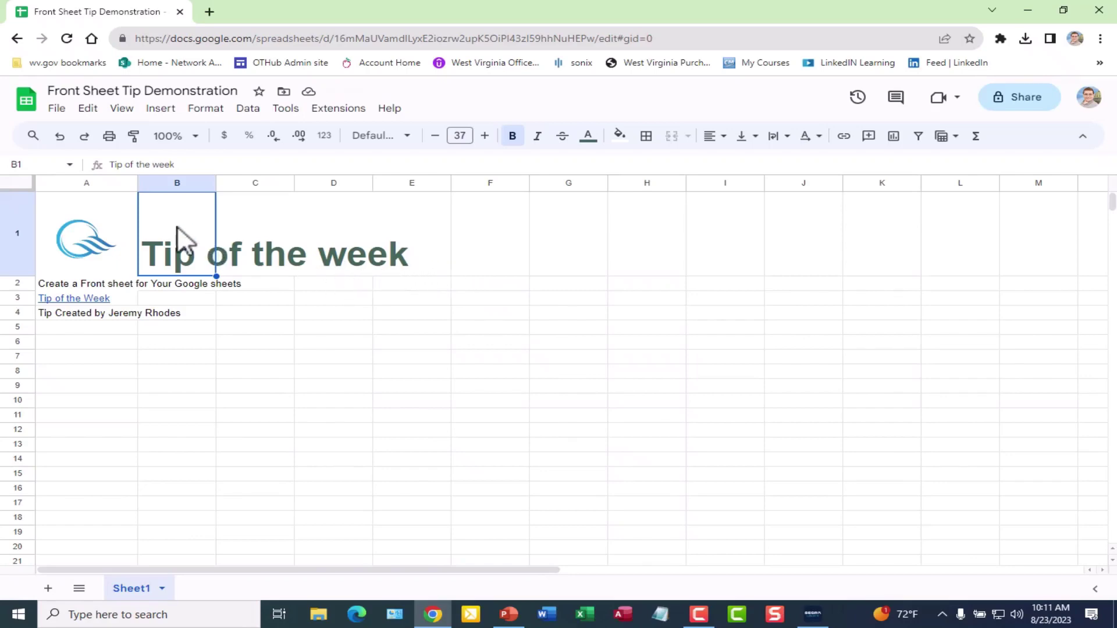
Select B1:E1 and apply Merge all so the title spans columns B to E
{"action": "left_click_drag", "start_coordinate": [156, 229], "coordinate": [394, 252]}
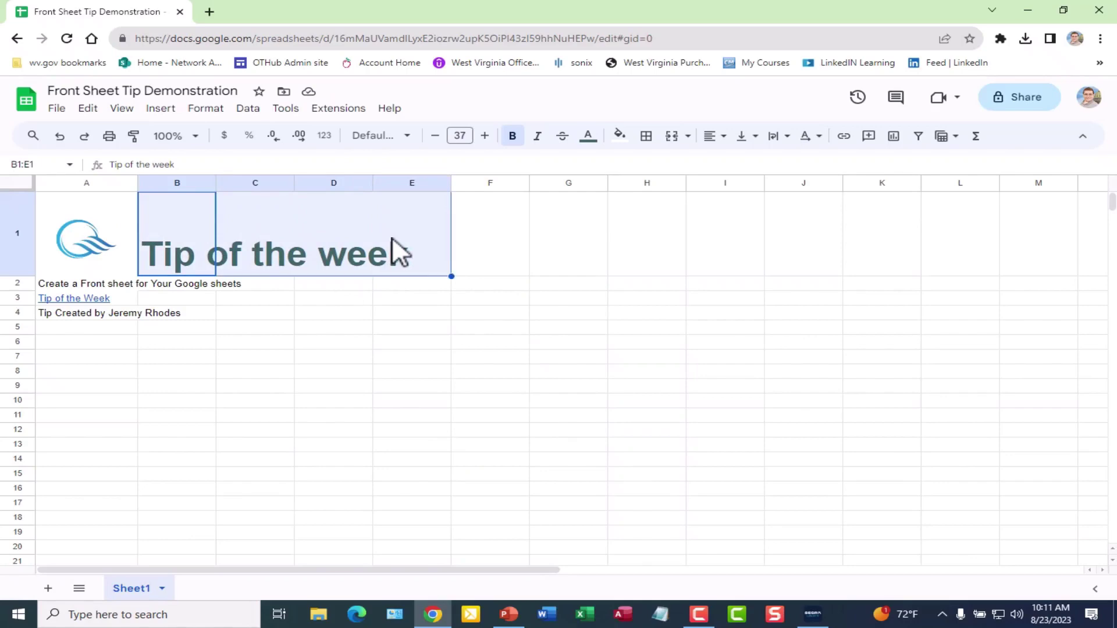
{"action": "left_click", "coordinate": [200, 111]}
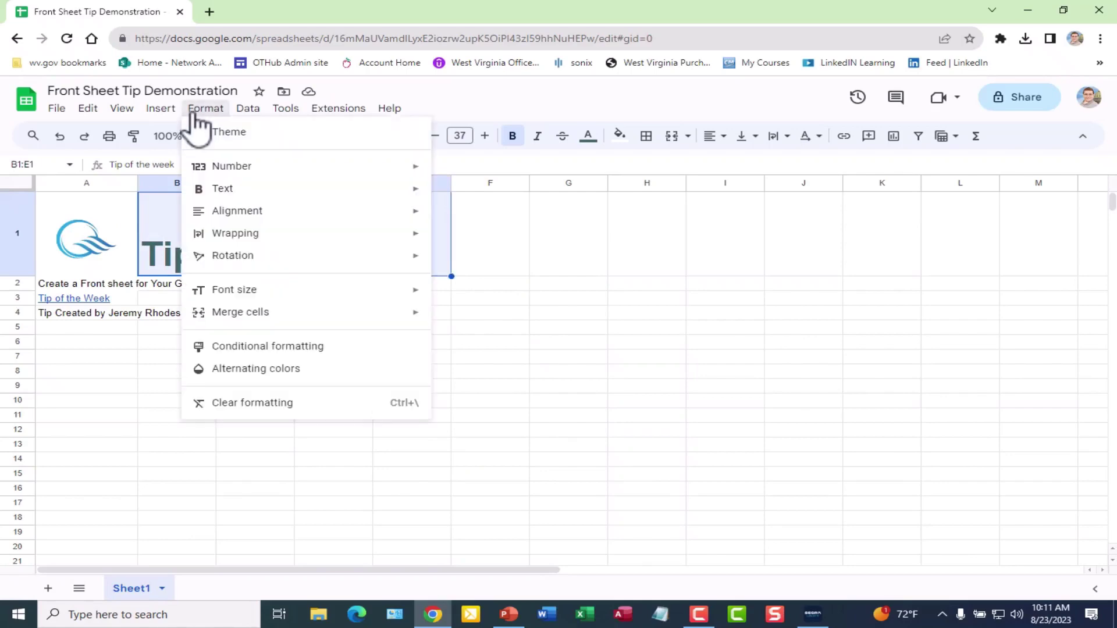
{"action": "mouse_move", "coordinate": [240, 313]}
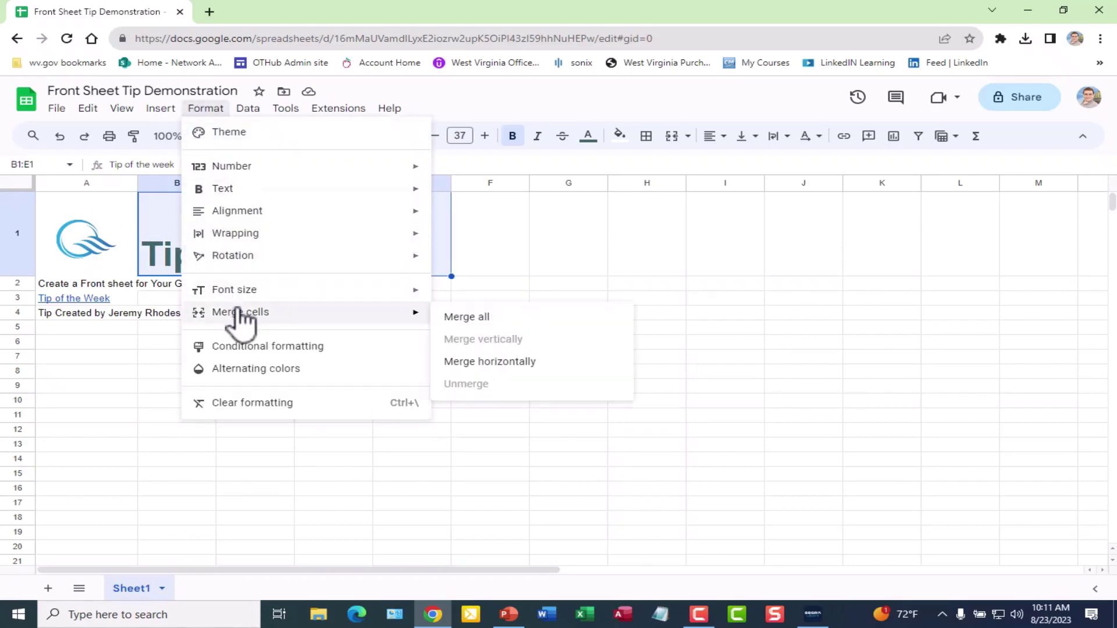
{"action": "left_click", "coordinate": [481, 323]}
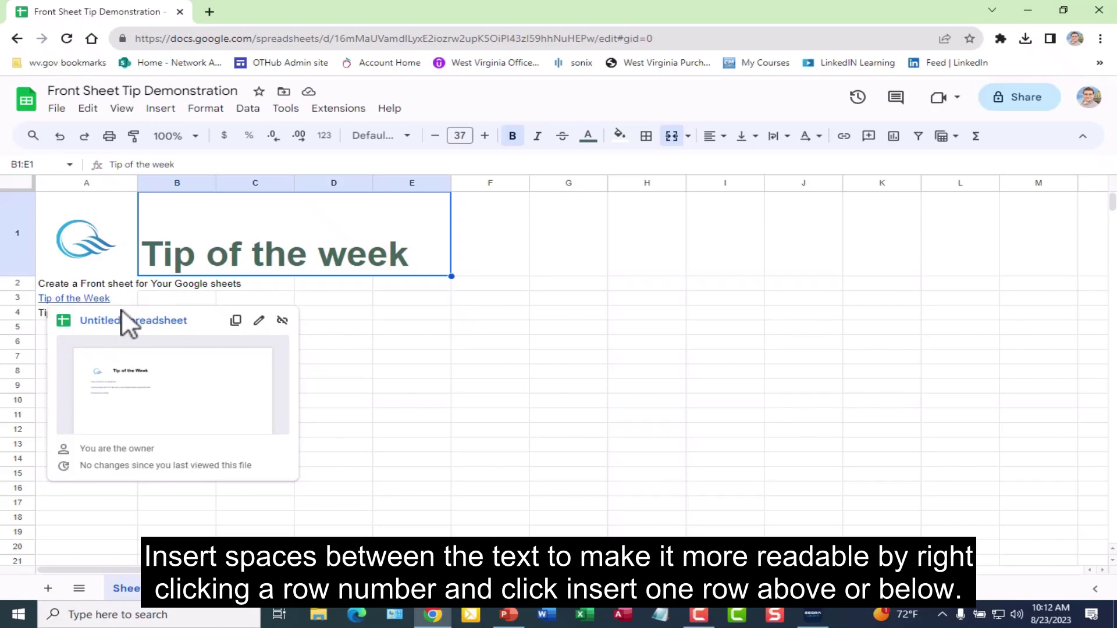
Insert blank rows above and below the subtitle row and above the creator line
{"action": "left_click", "coordinate": [17, 283]}
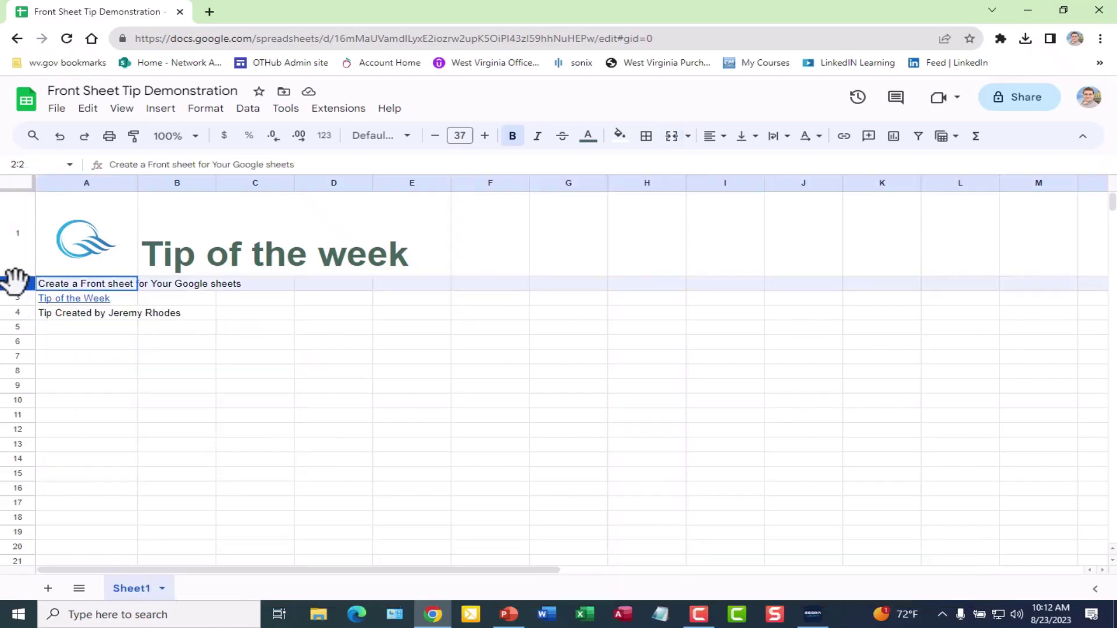
{"action": "right_click", "coordinate": [15, 283]}
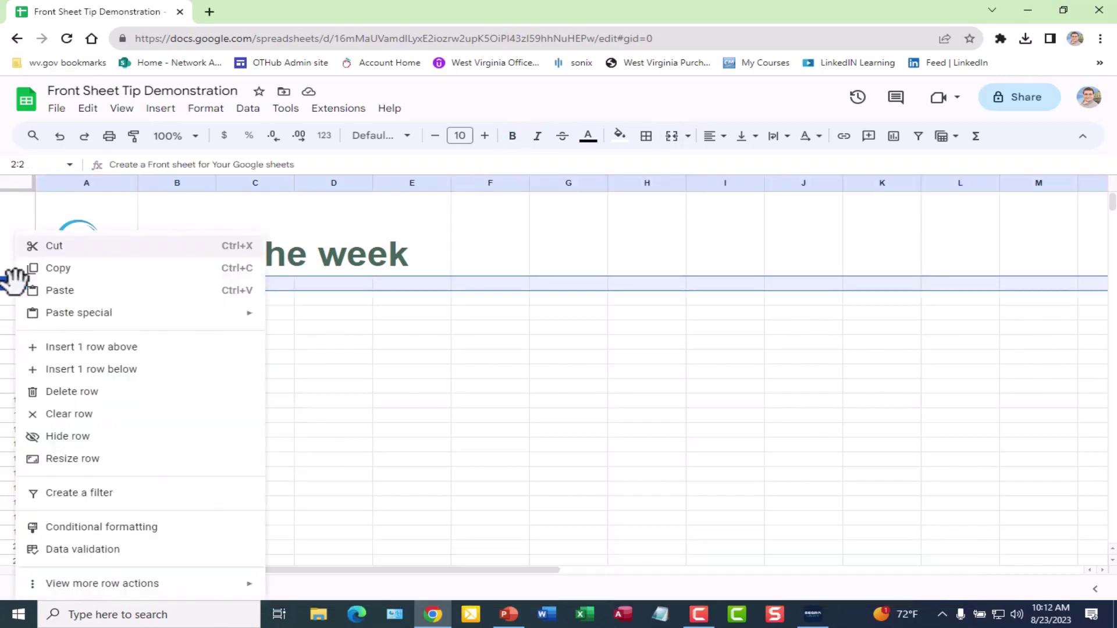
{"action": "left_click", "coordinate": [84, 349]}
{"action": "right_click", "coordinate": [15, 298]}
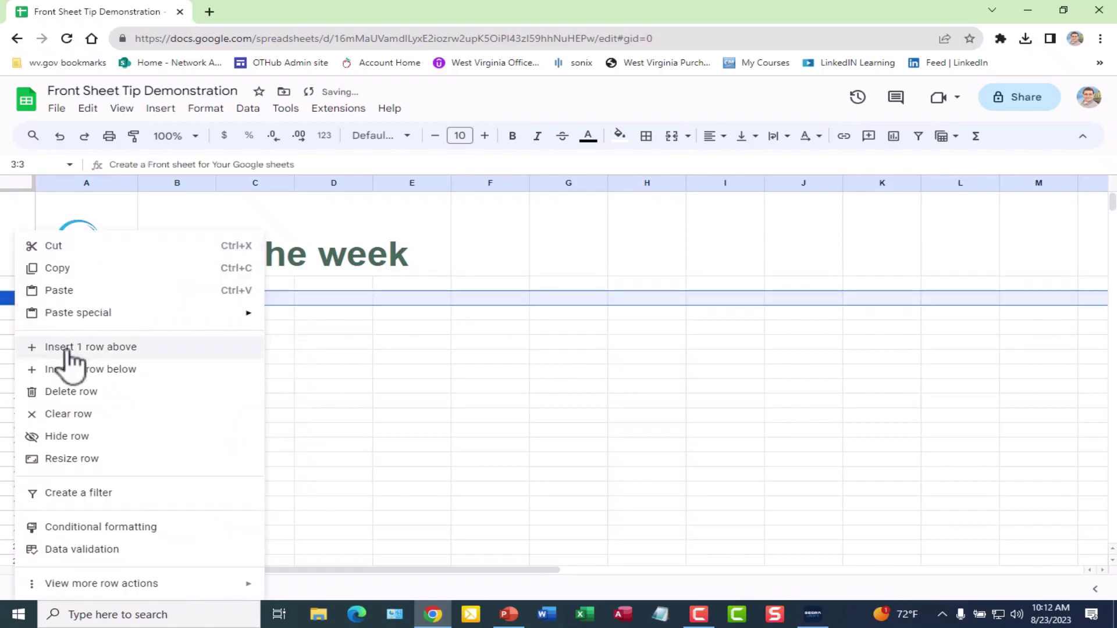
{"action": "left_click", "coordinate": [75, 372]}
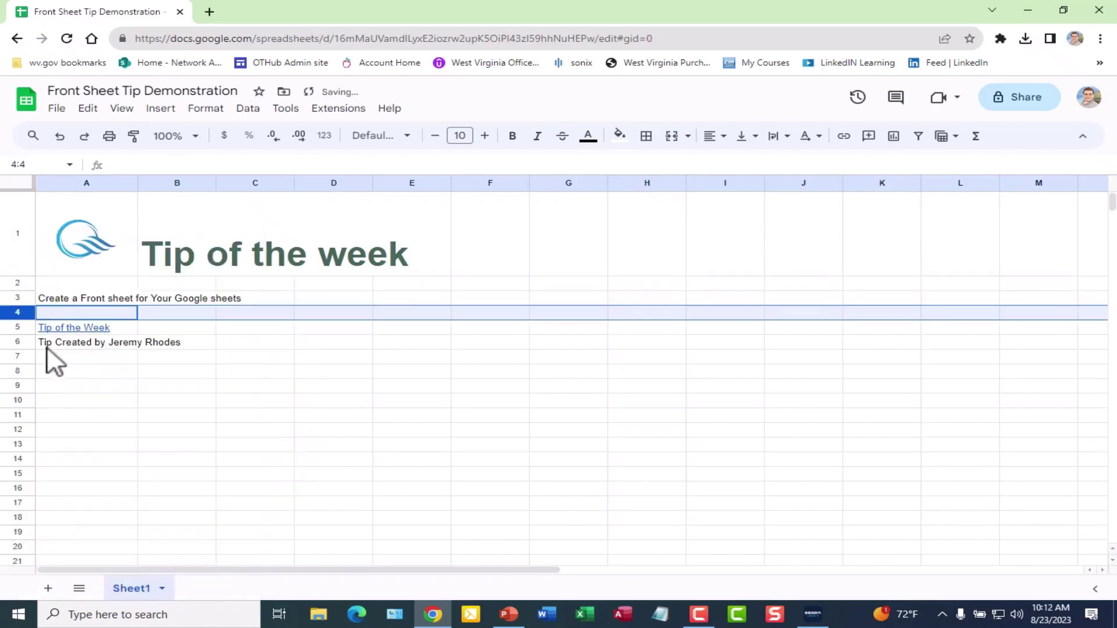
{"action": "right_click", "coordinate": [17, 342]}
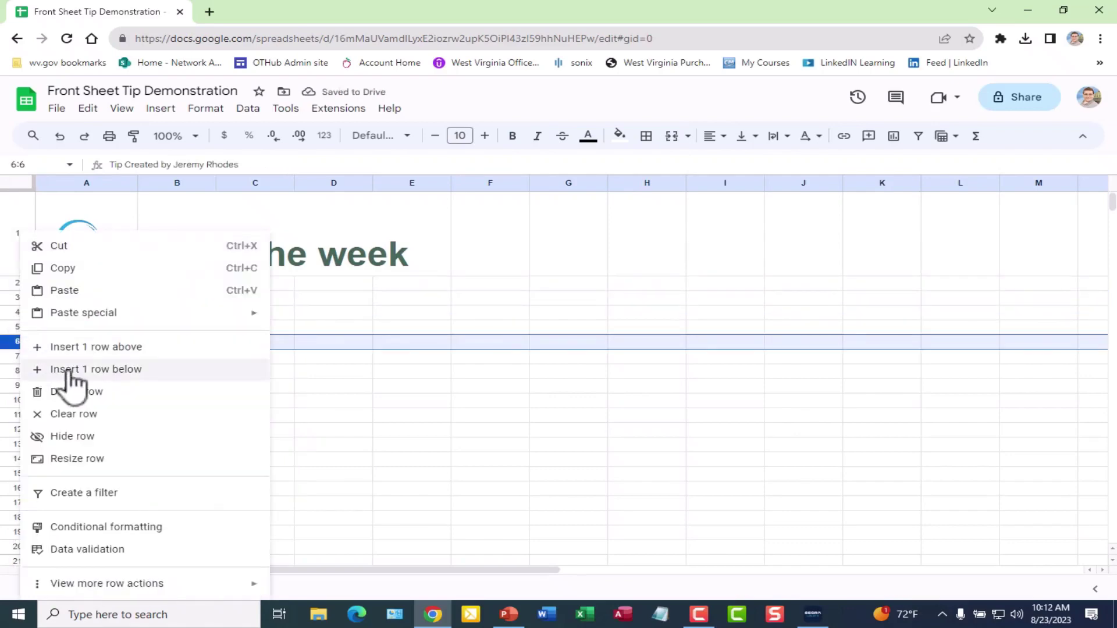
{"action": "left_click", "coordinate": [84, 354]}
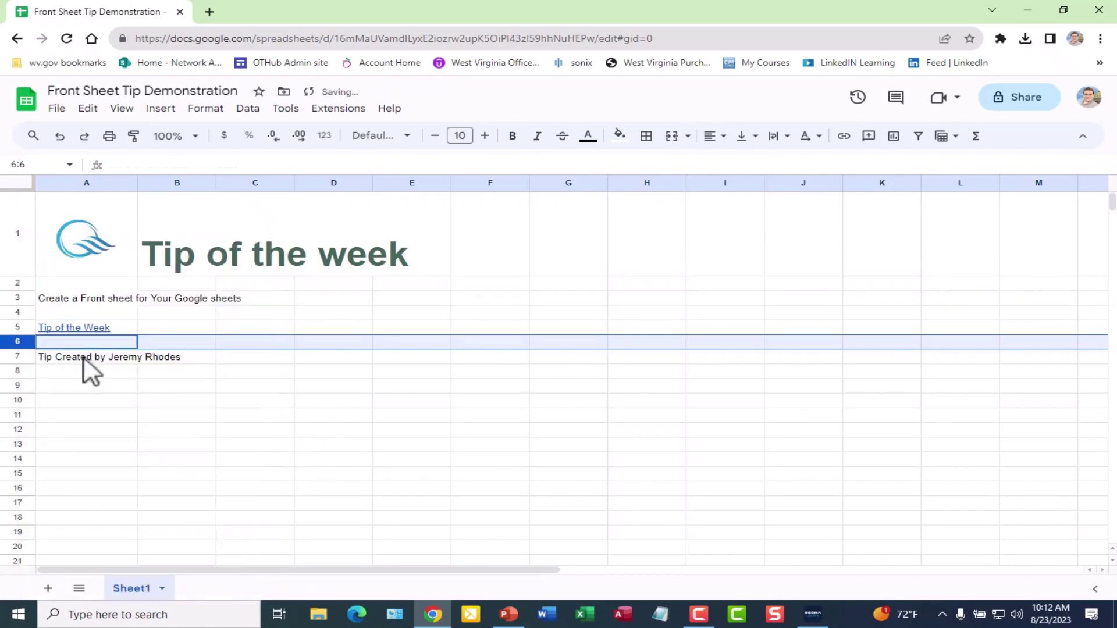